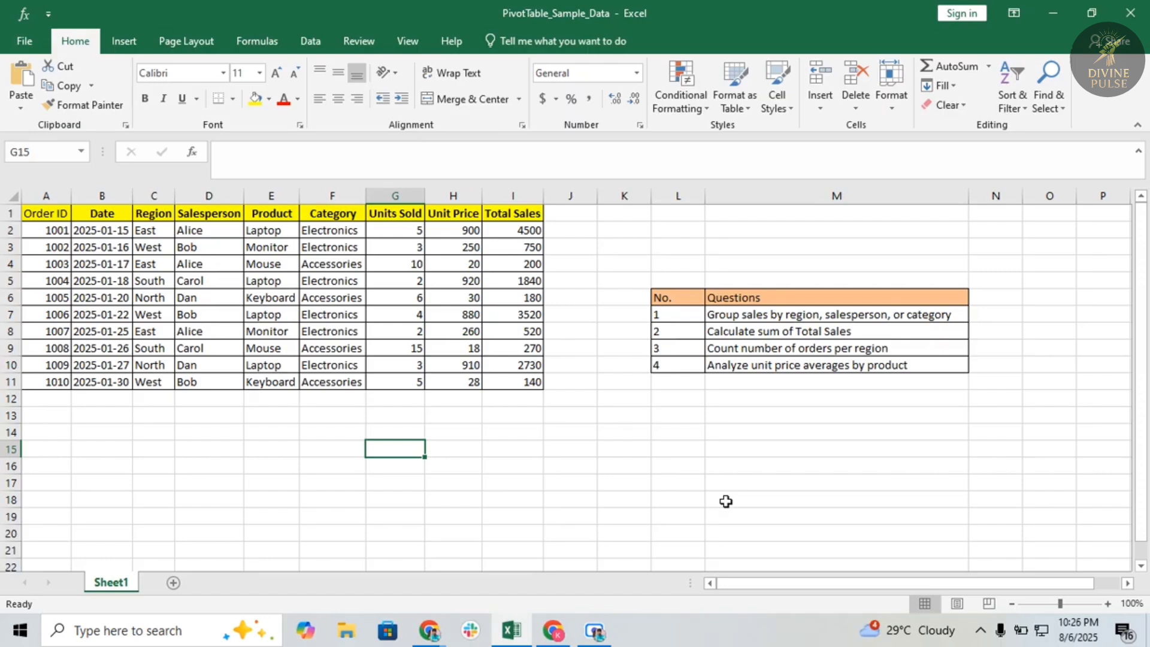
Create a PivotTable from the sales data in Sheet1 A1:I11 and place it on a new worksheet
click(339, 455)
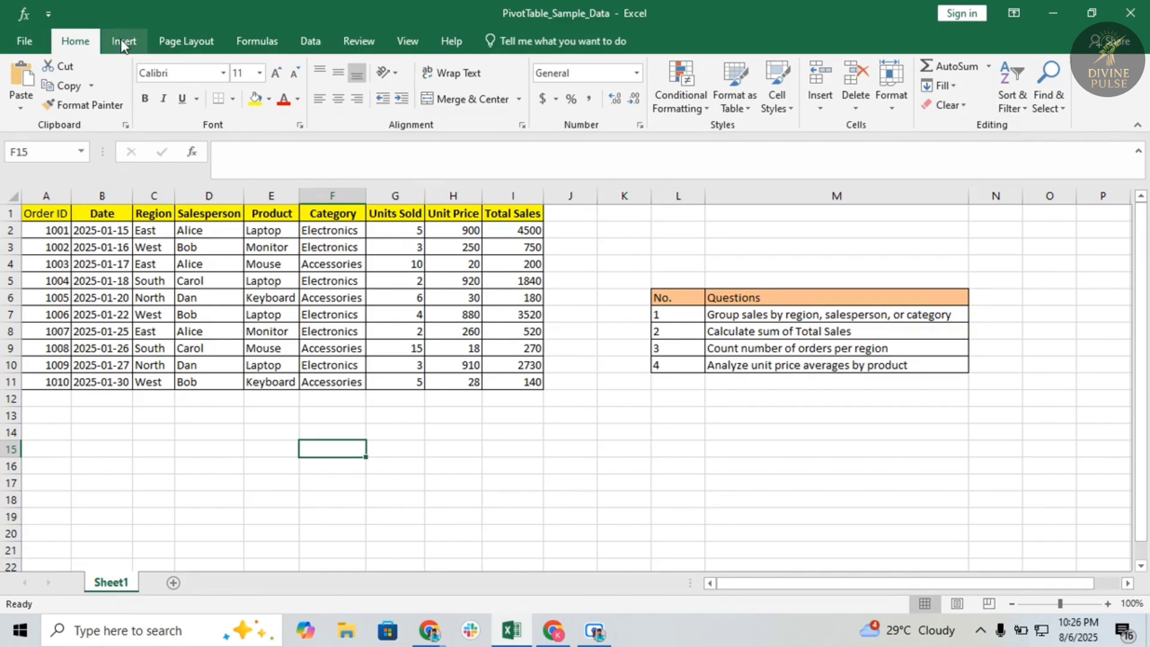
click(135, 45)
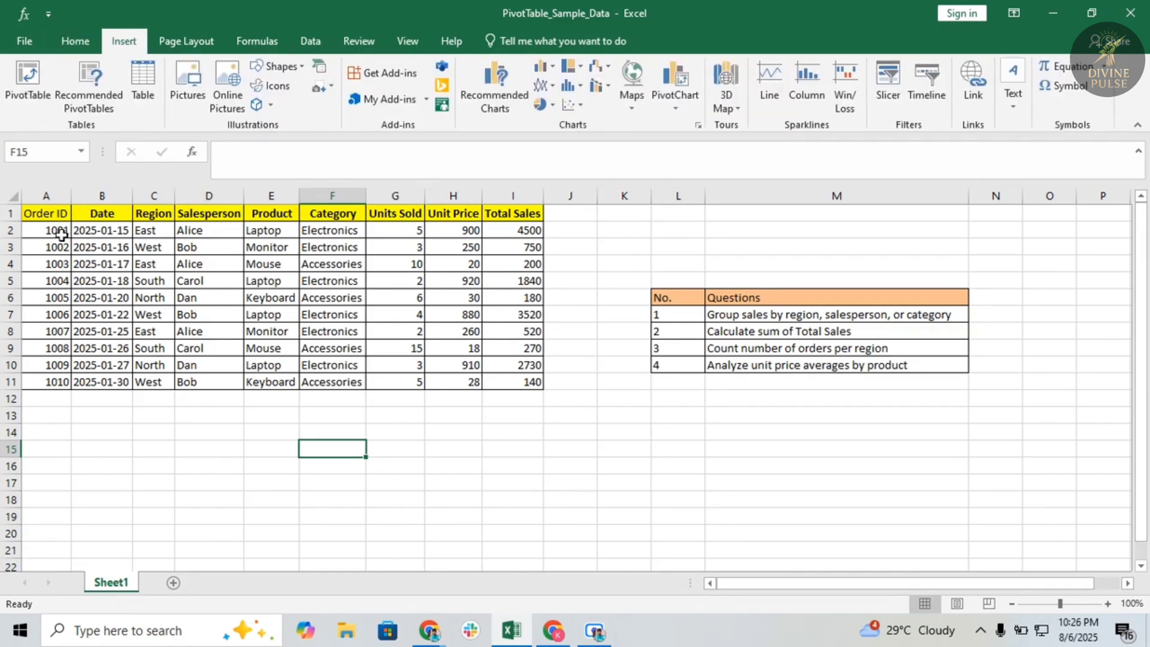
click(49, 214)
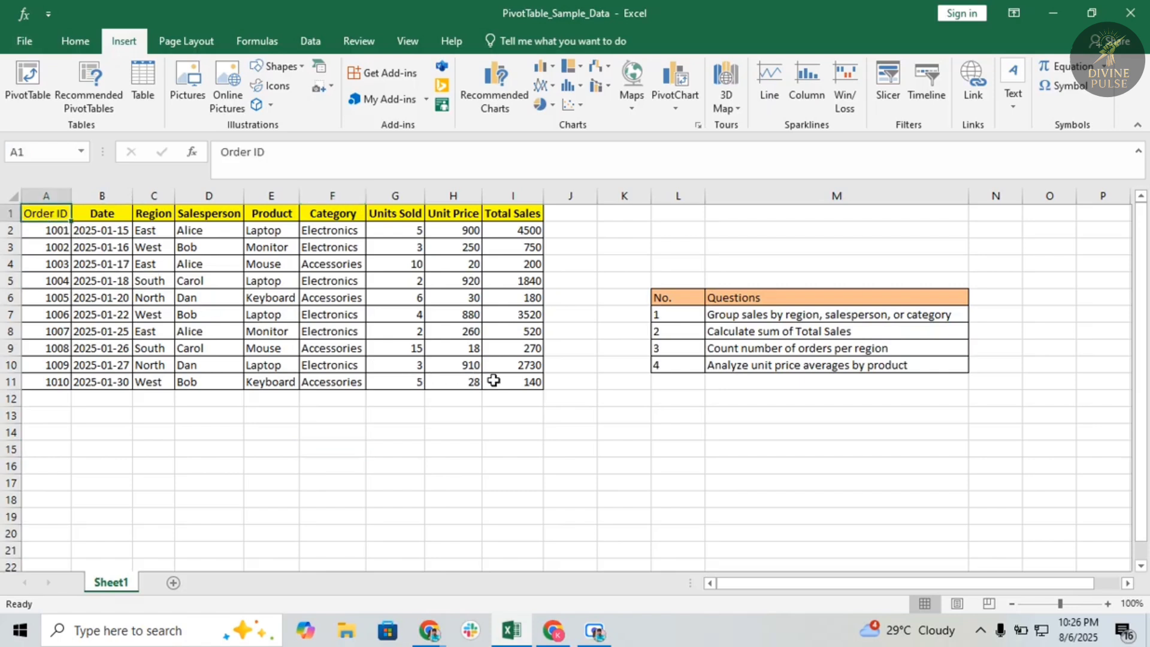
shift+click(512, 382)
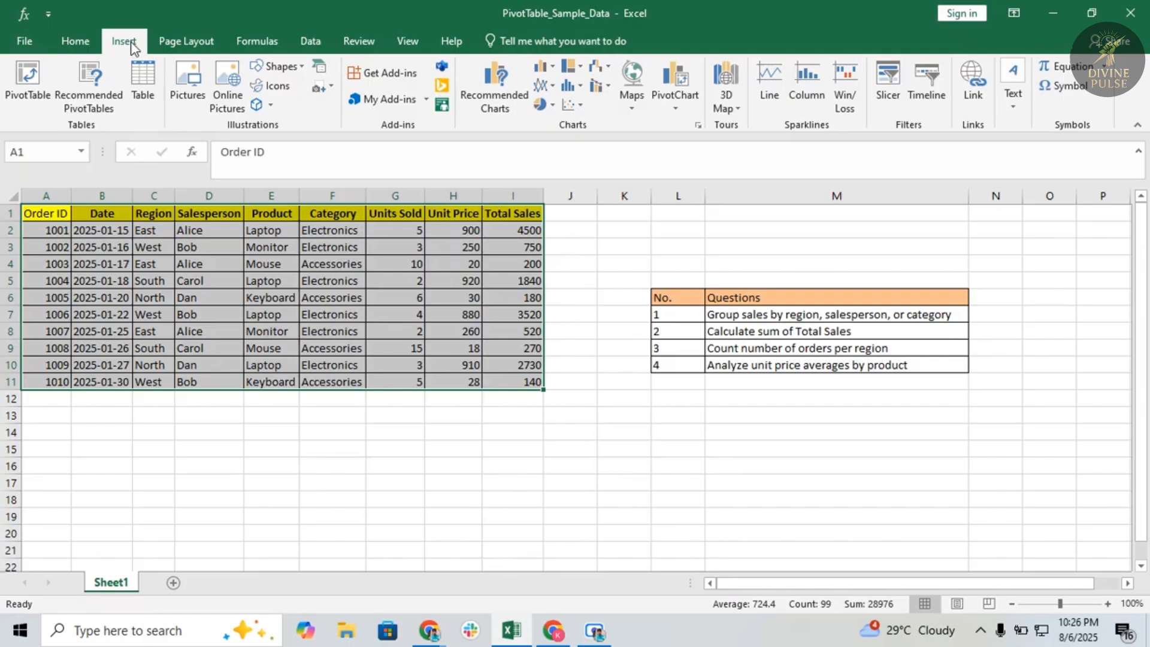
click(24, 98)
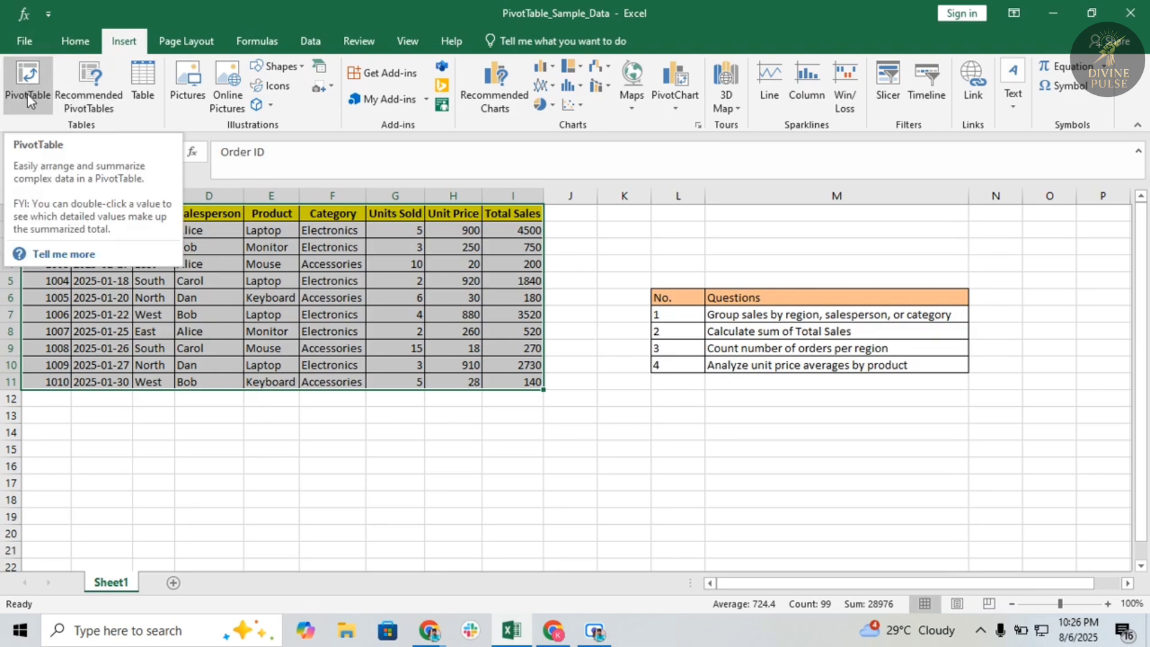
click(27, 94)
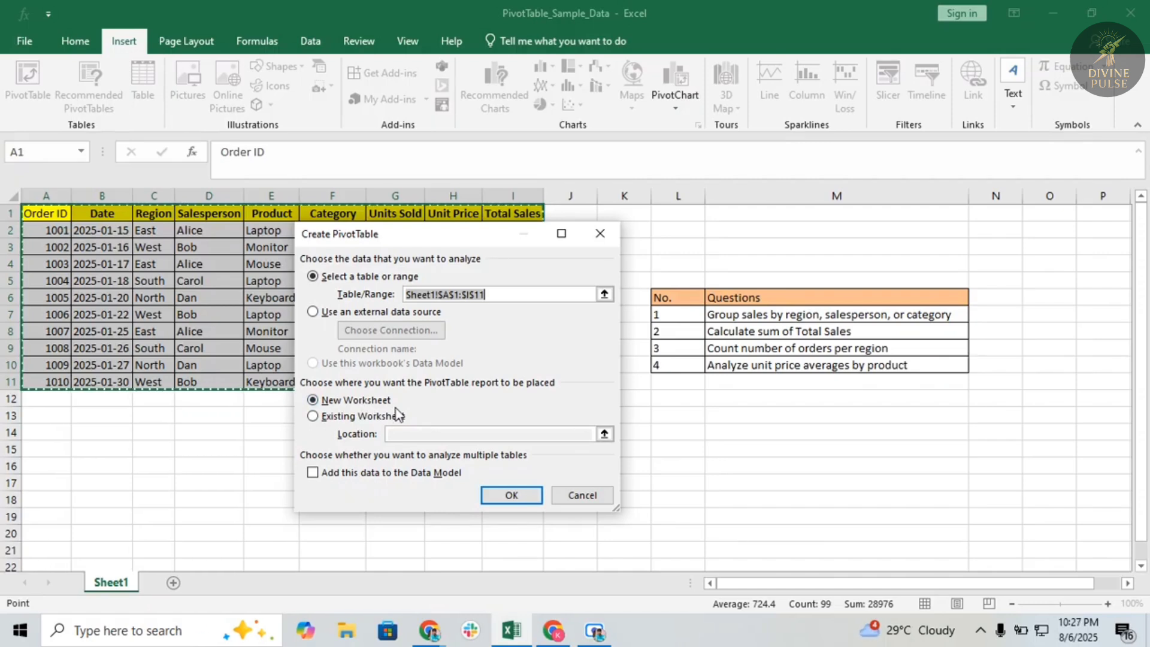
click(313, 417)
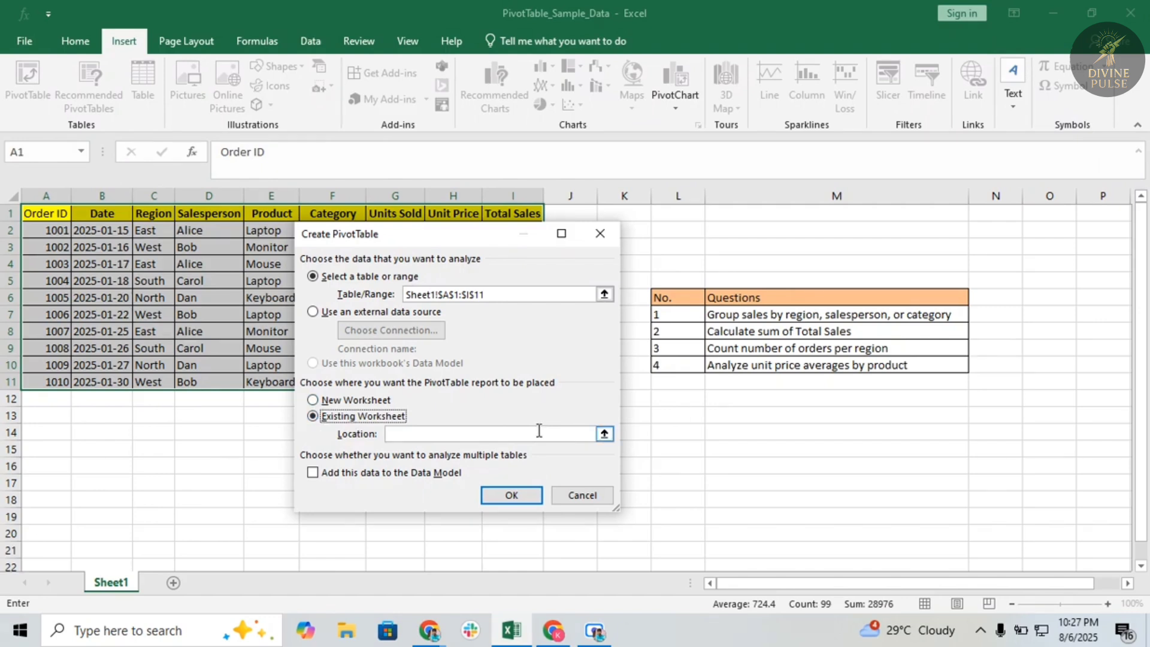
click(317, 401)
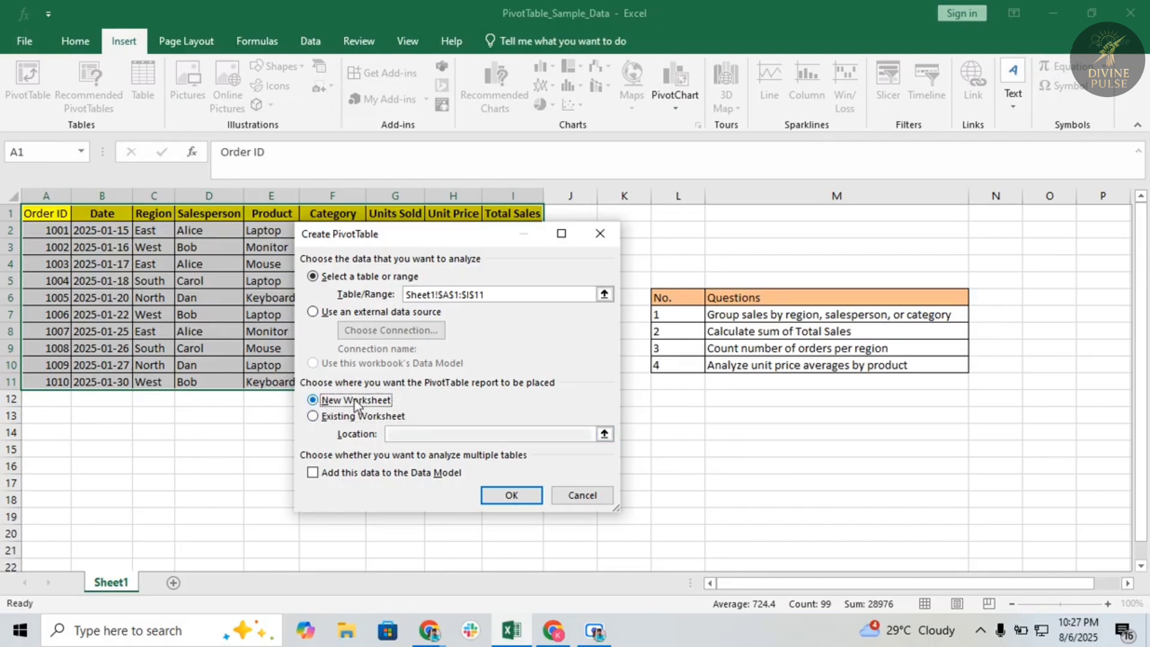
click(510, 497)
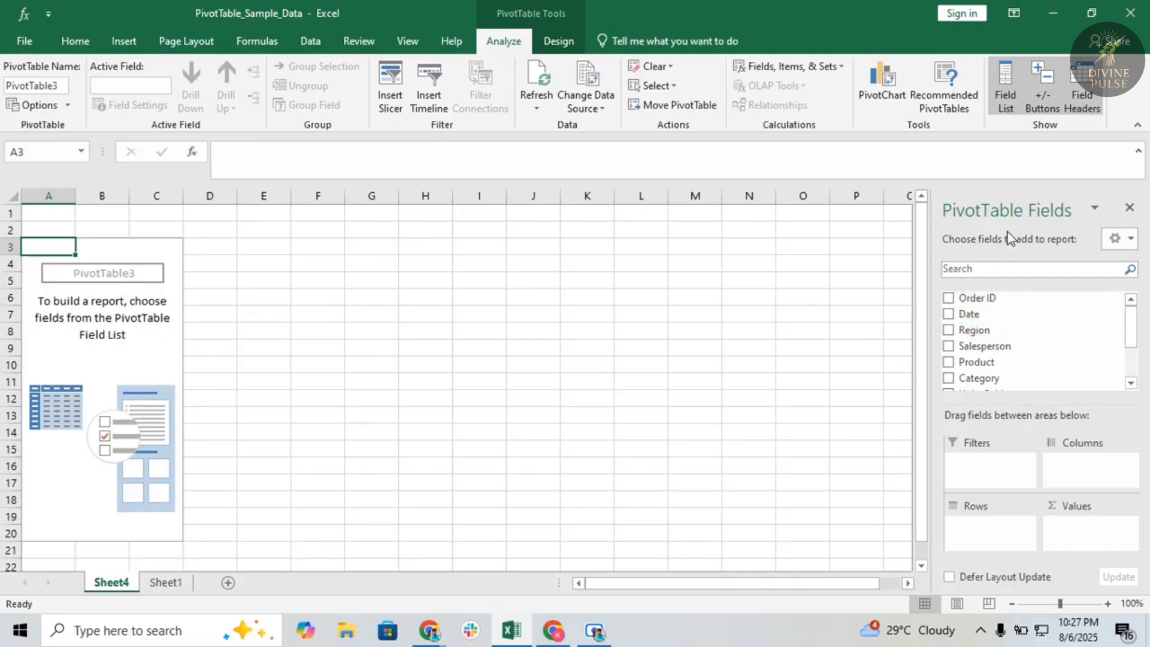
Compare the fields available for the PivotTable with the column headers of the source data on Sheet1
scroll(1036, 334, down, 2)
scroll(1036, 331, up, 2)
click(167, 584)
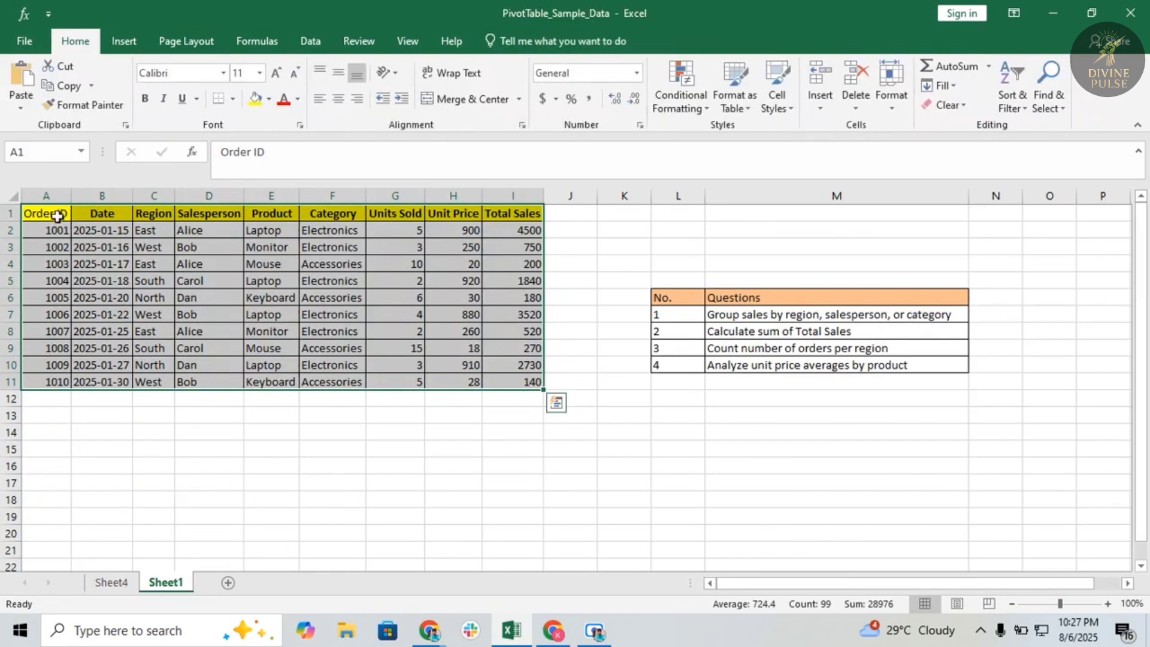
click(59, 219)
click(121, 586)
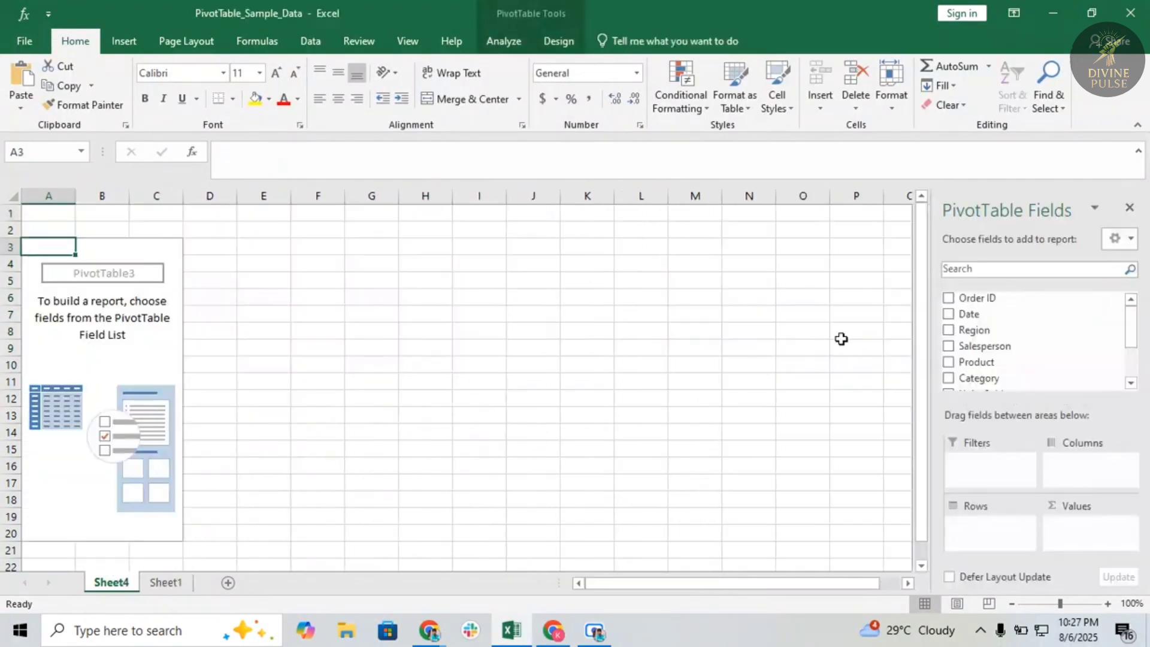
scroll(982, 348, down, 2)
scroll(987, 354, up, 2)
Copy the questions table L6:M10 from Sheet1 to cell J9 of Sheet4 and autofit column K
click(163, 584)
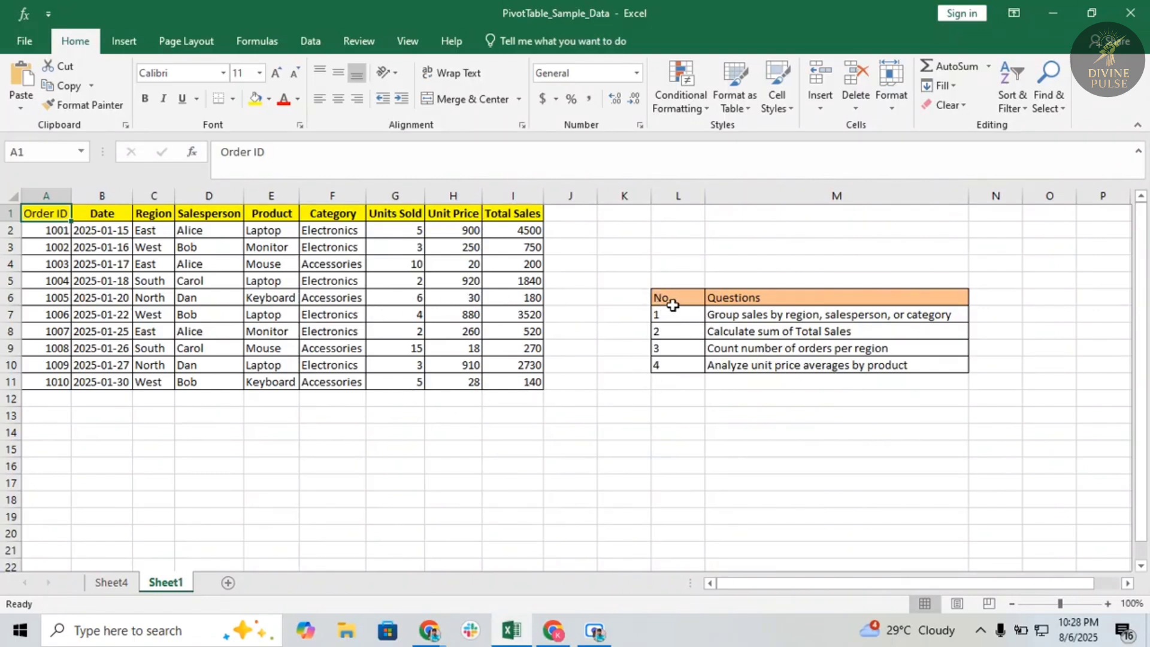
click(667, 298)
shift+click(825, 366)
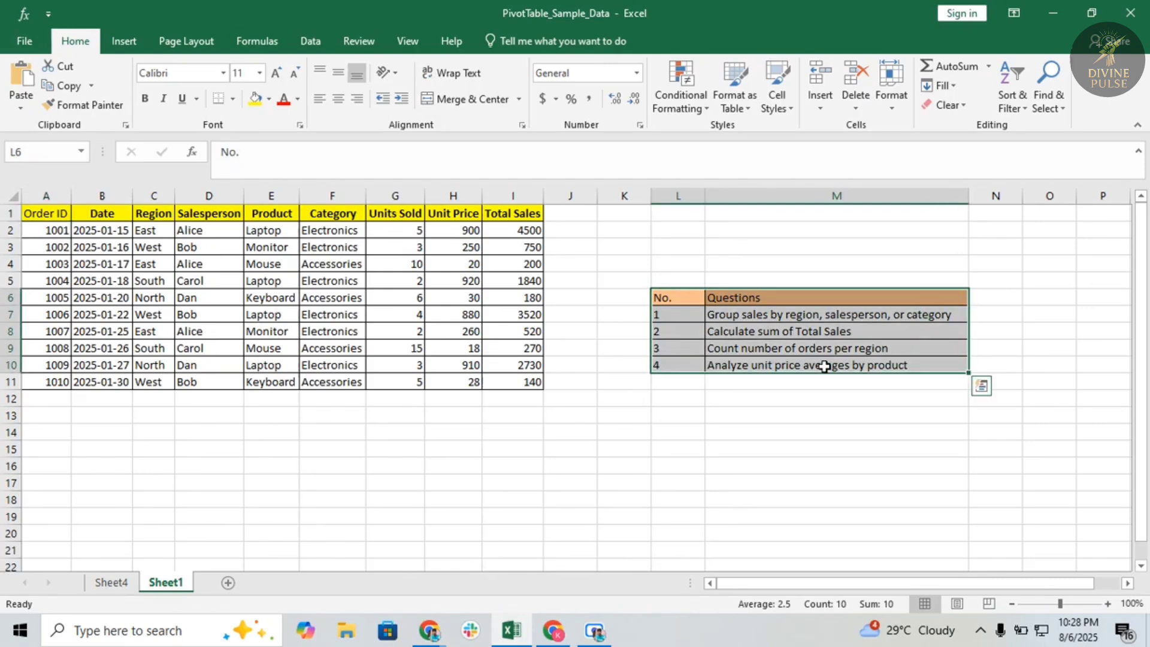
key(ctrl+c)
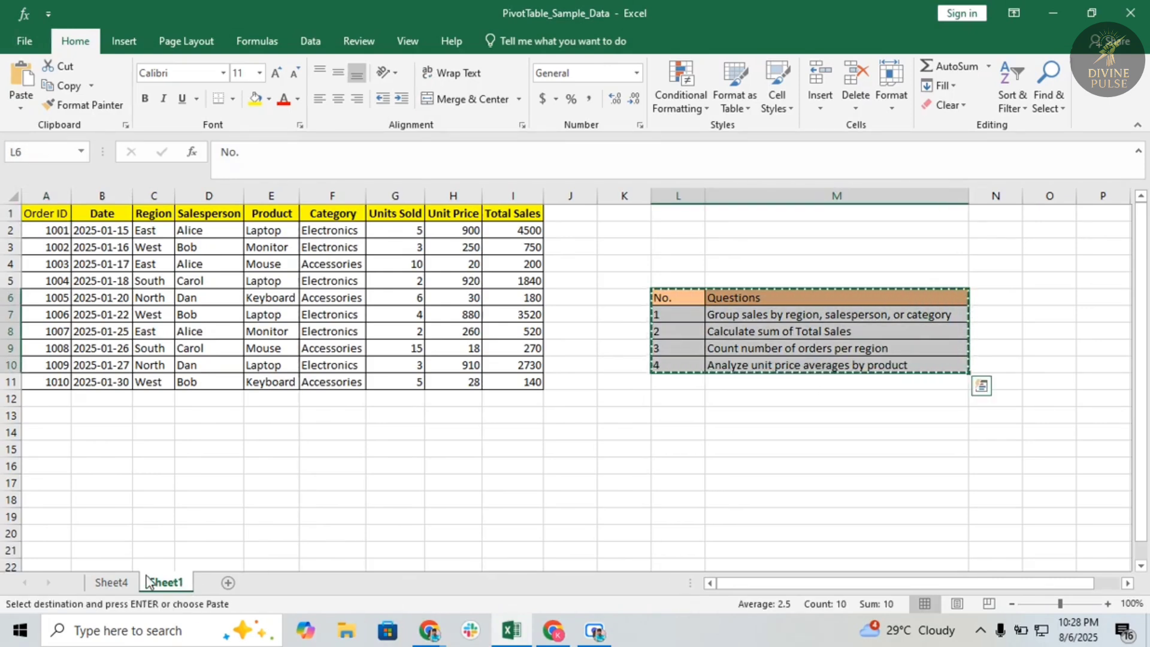
click(111, 582)
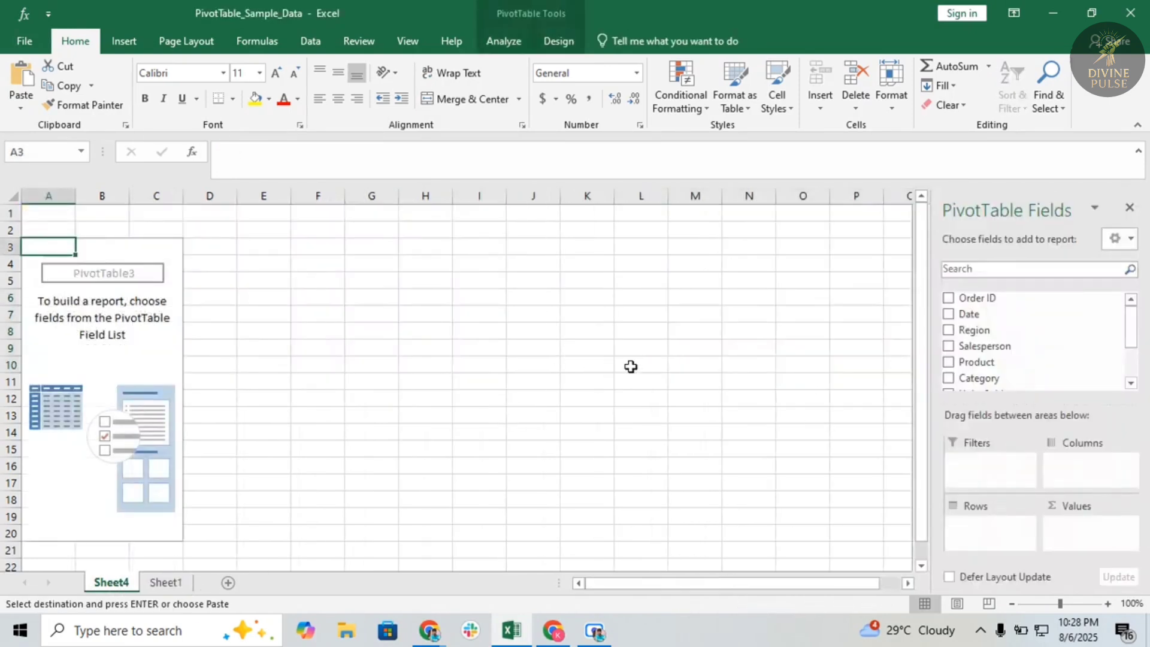
click(534, 353)
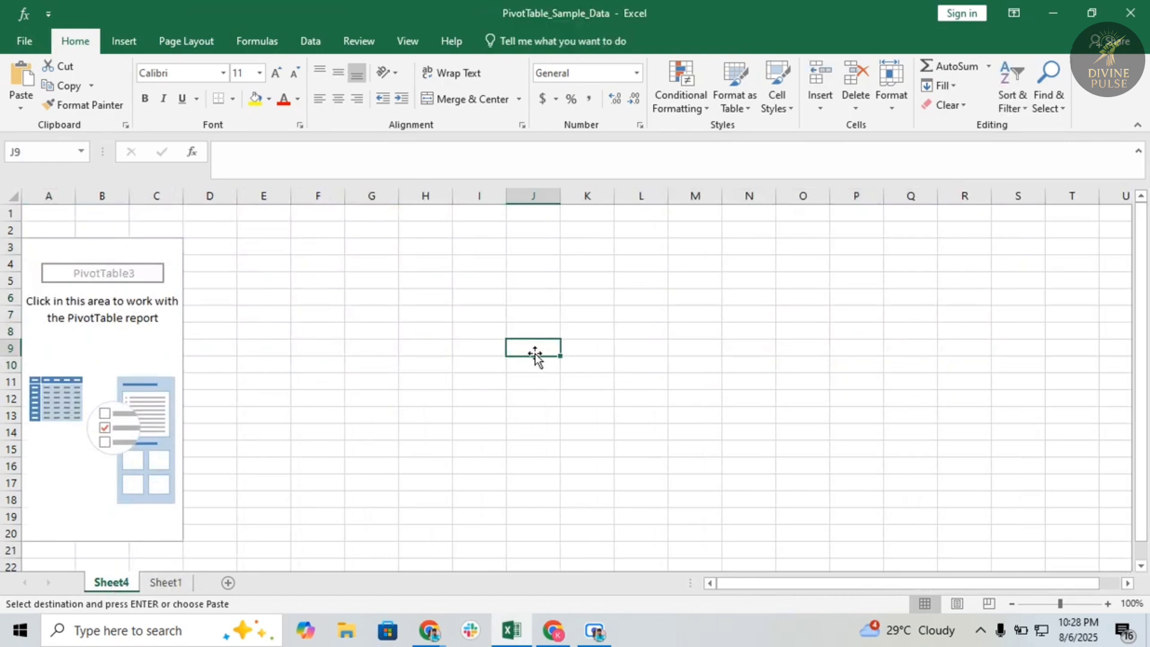
key(ctrl+v)
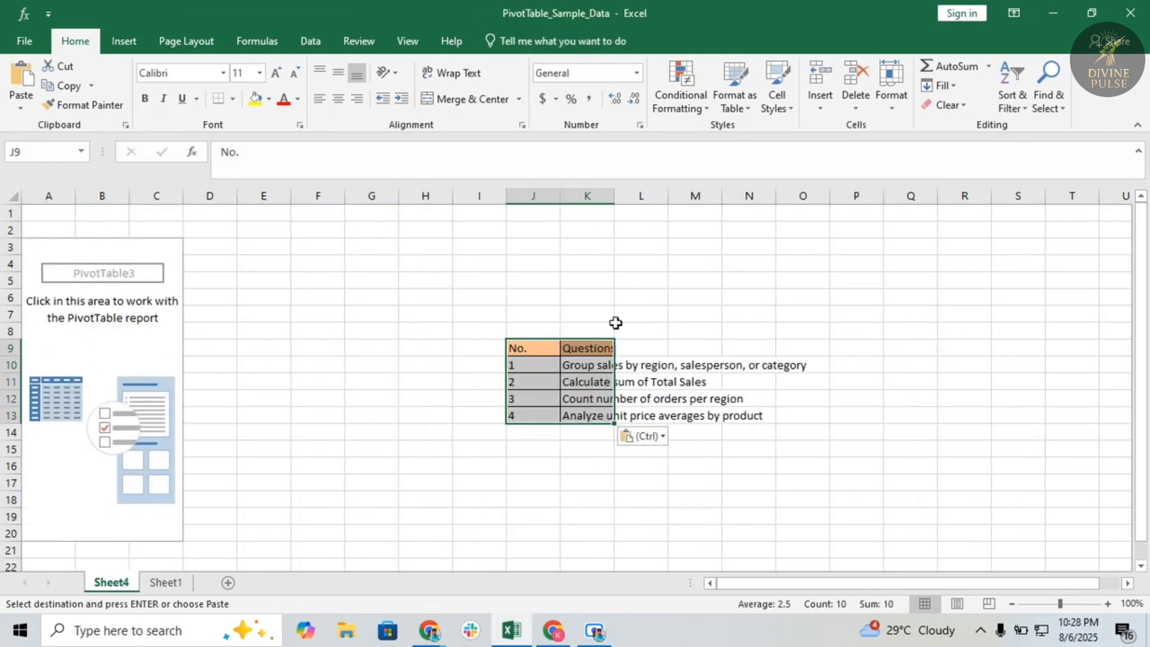
double_click(615, 196)
click(659, 226)
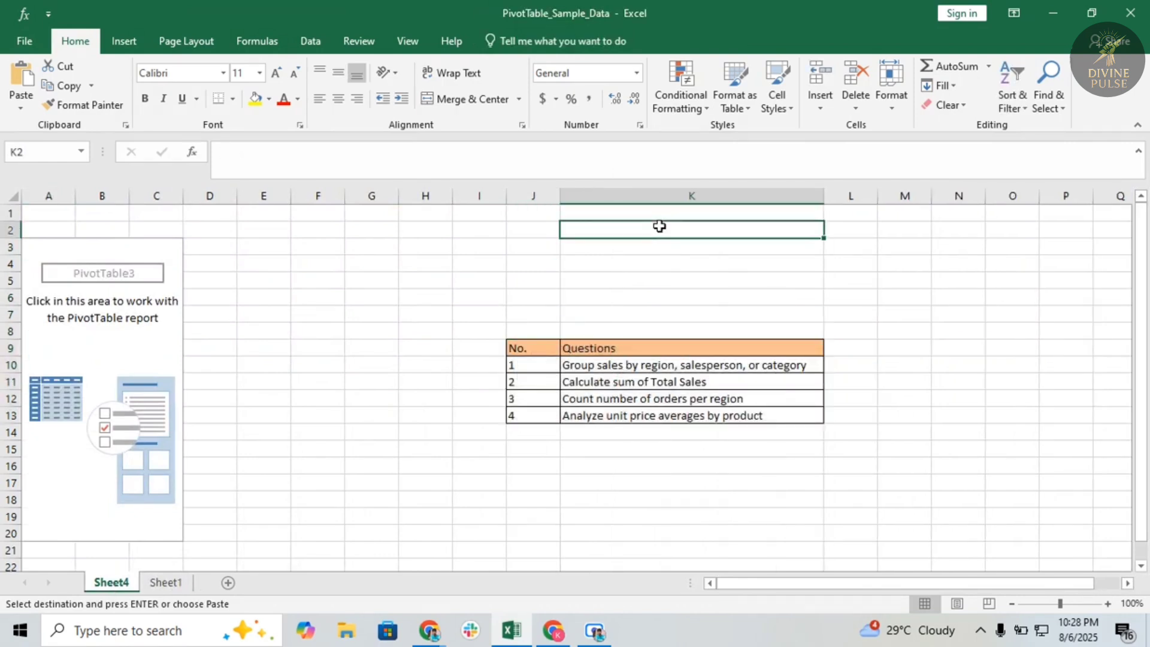
Summarize sales by region in the Sheet4 PivotTable, with Region as rows and Sum of Total Sales as values
click(150, 359)
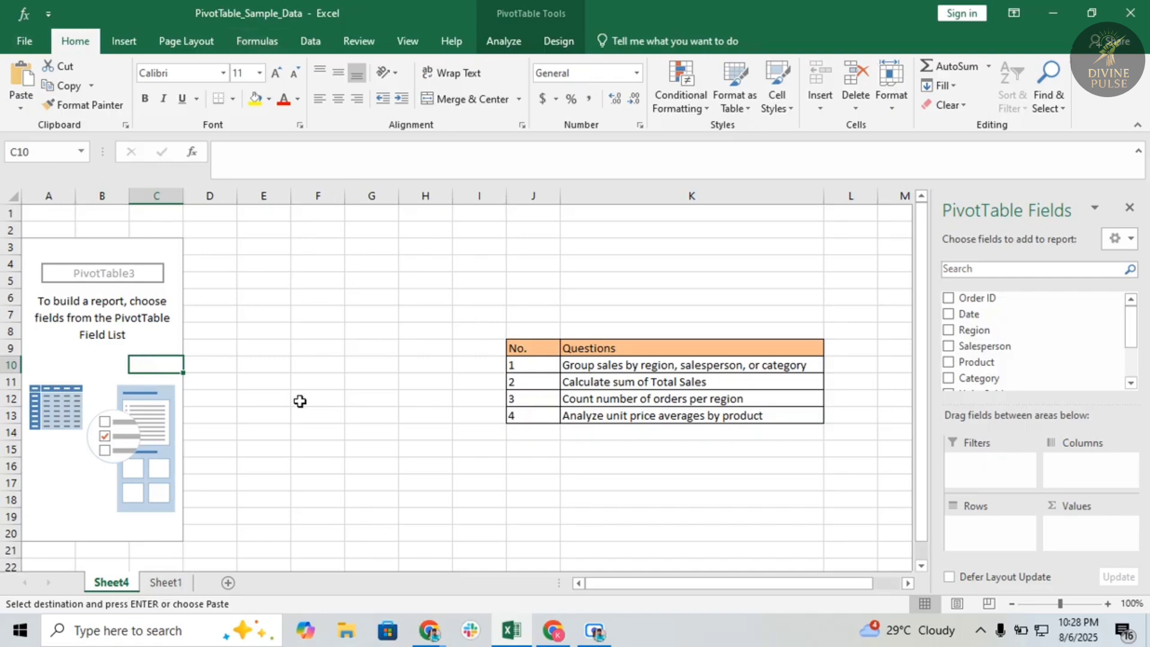
click(166, 582)
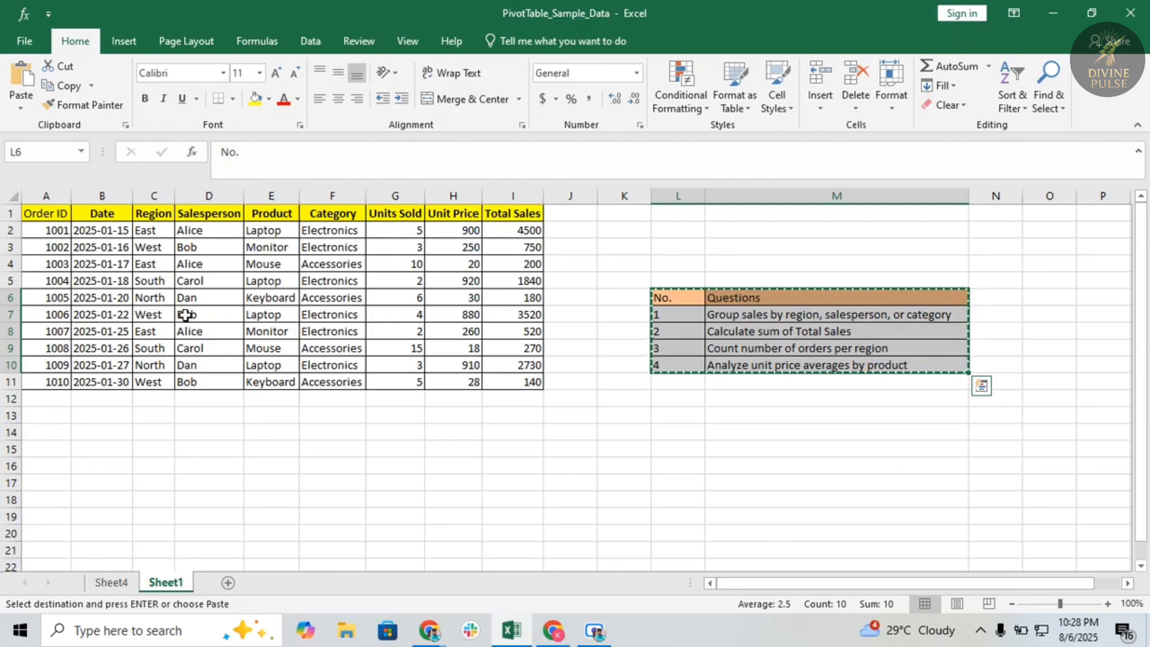
click(809, 315)
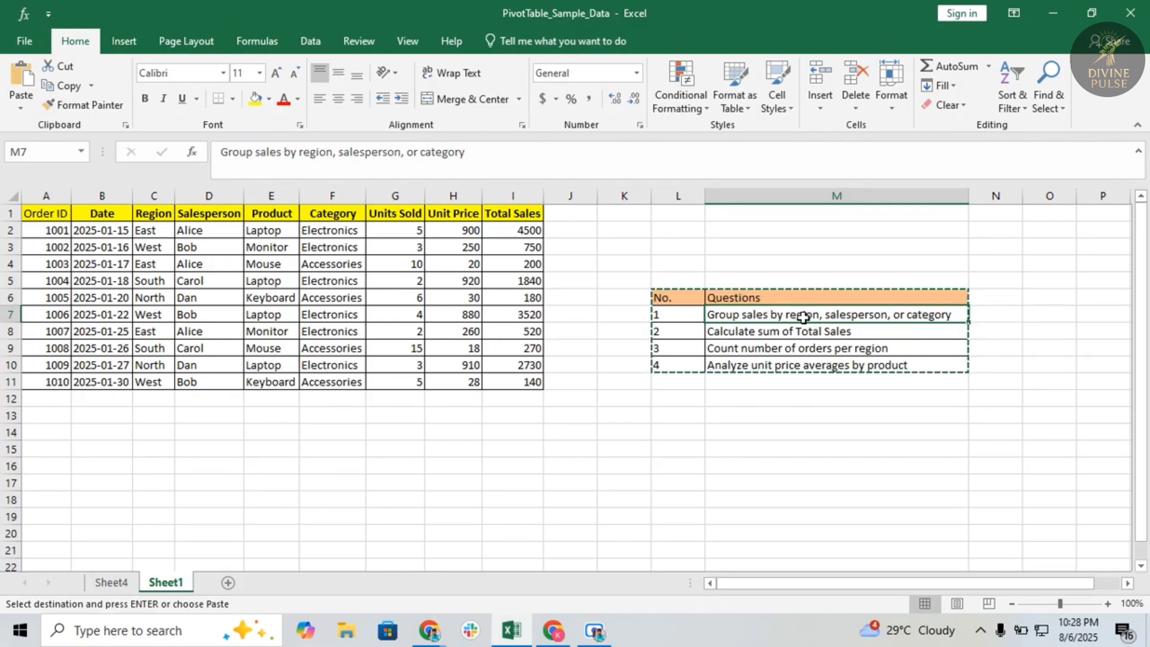
click(520, 230)
click(530, 313)
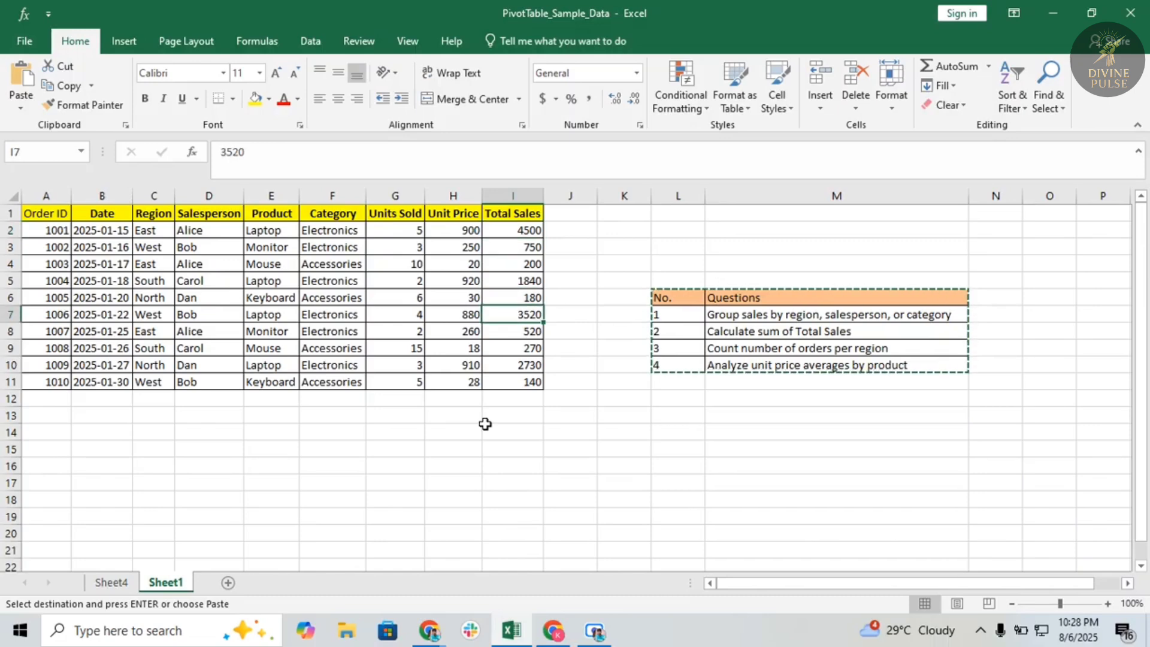
click(125, 584)
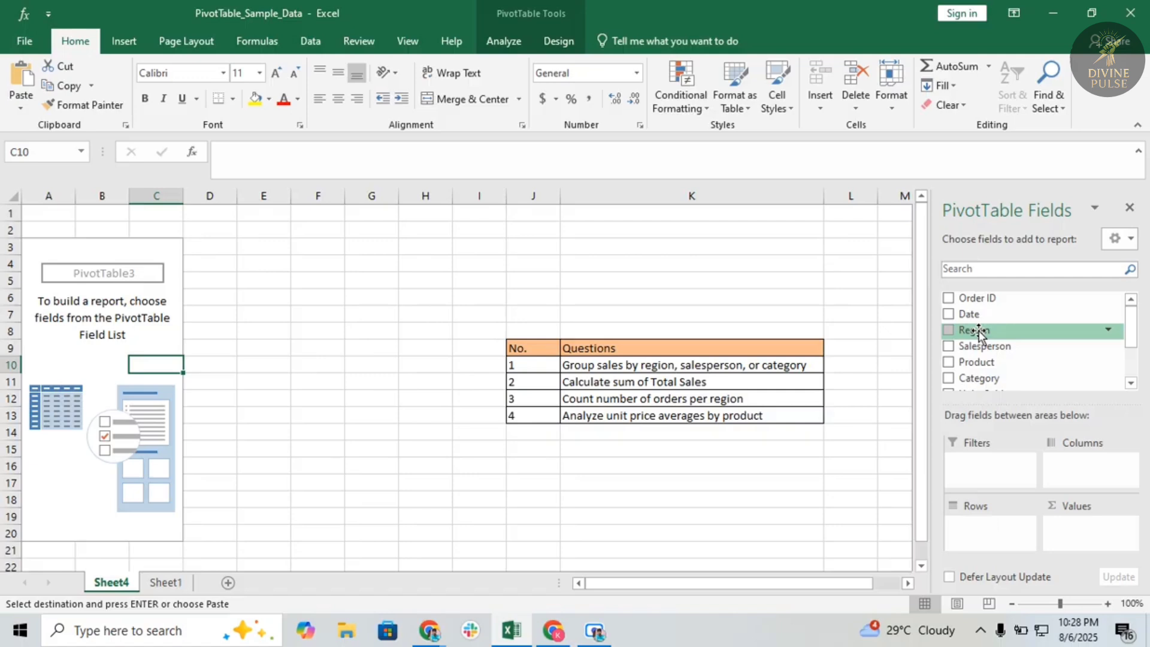
drag(978, 333, 982, 533)
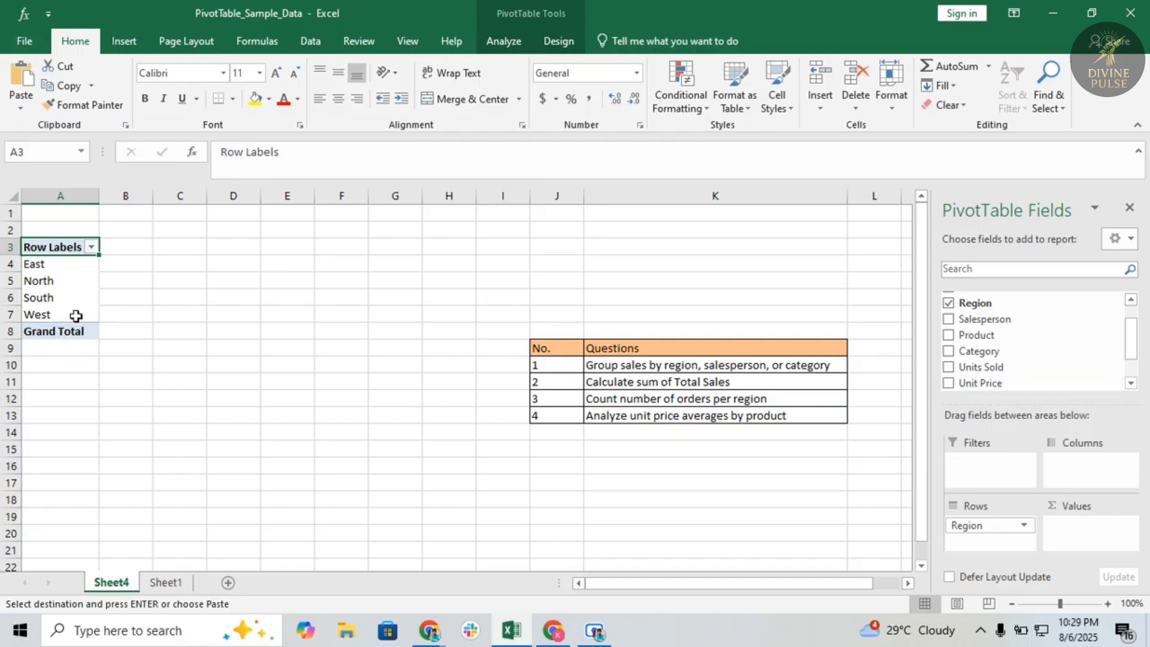
scroll(1014, 356, down, 1)
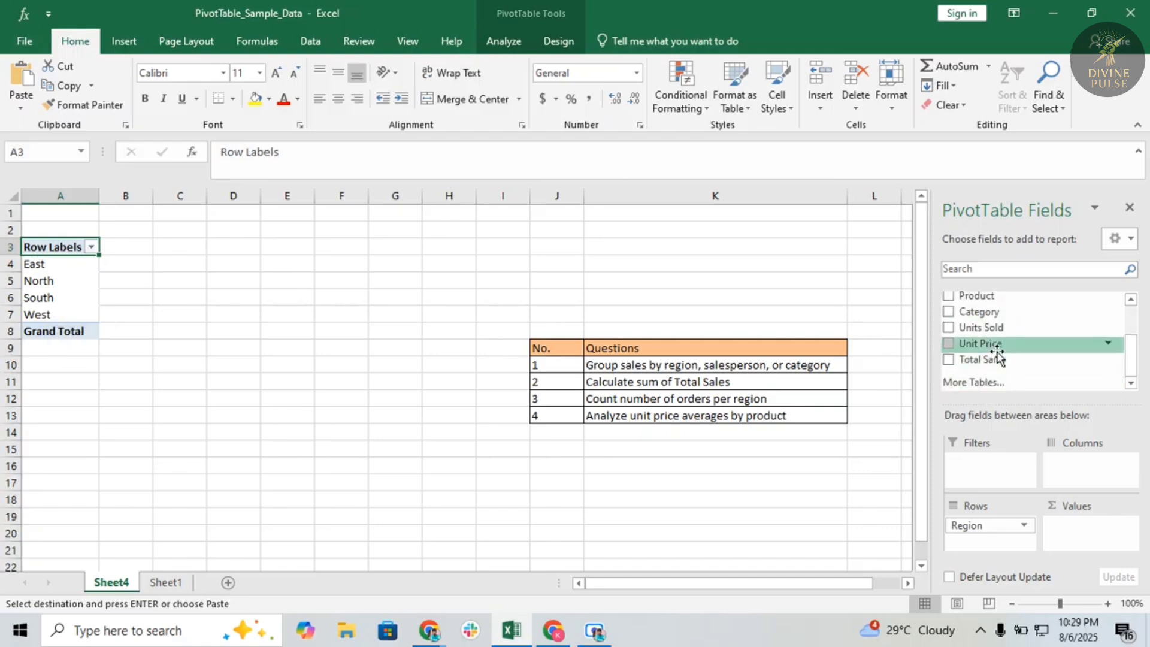
drag(998, 363, 1076, 535)
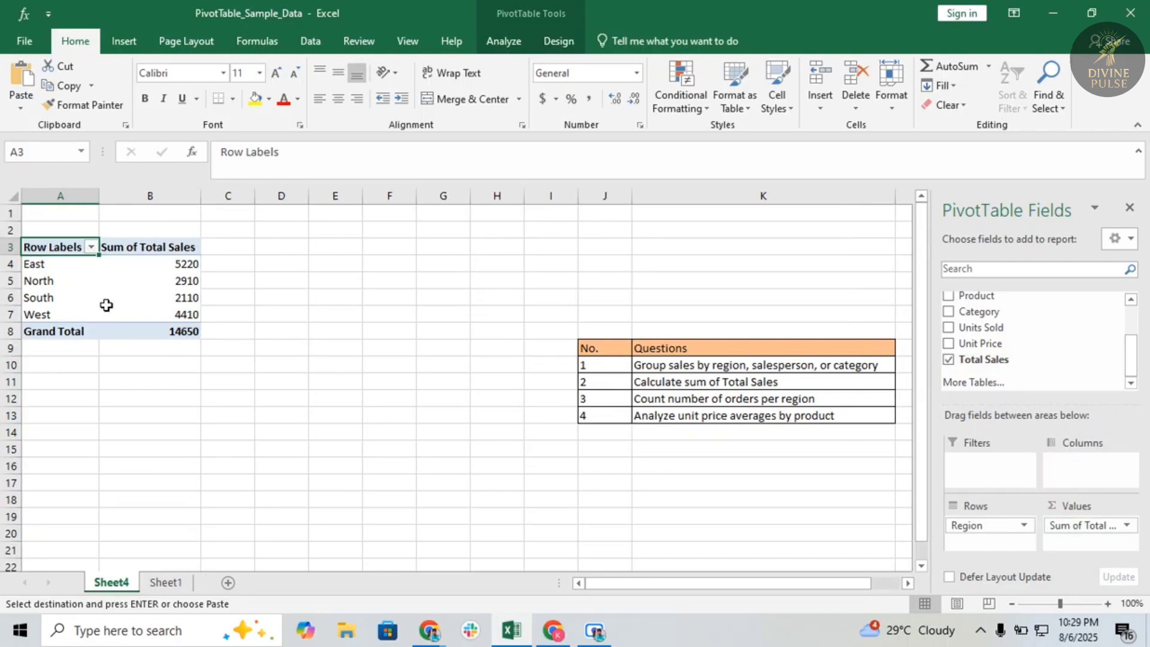
Check the region and price entries in the Sheet1 source data against the PivotTable's regional summary
mouse_move(106, 306)
click(165, 582)
click(162, 233)
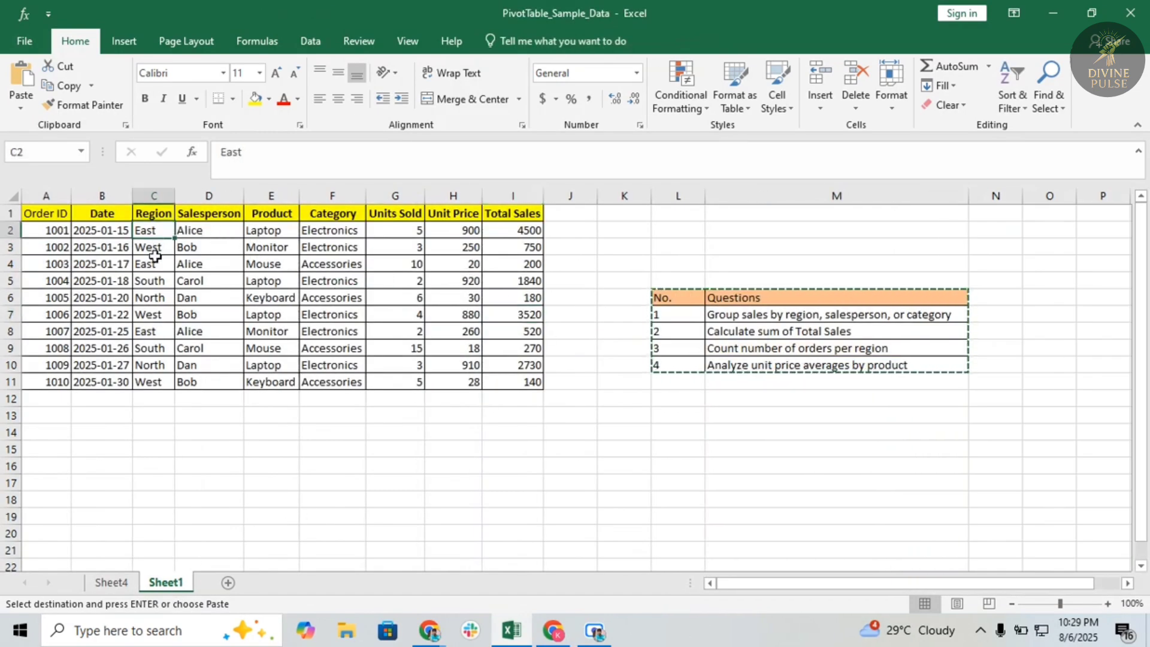
click(152, 299)
click(155, 316)
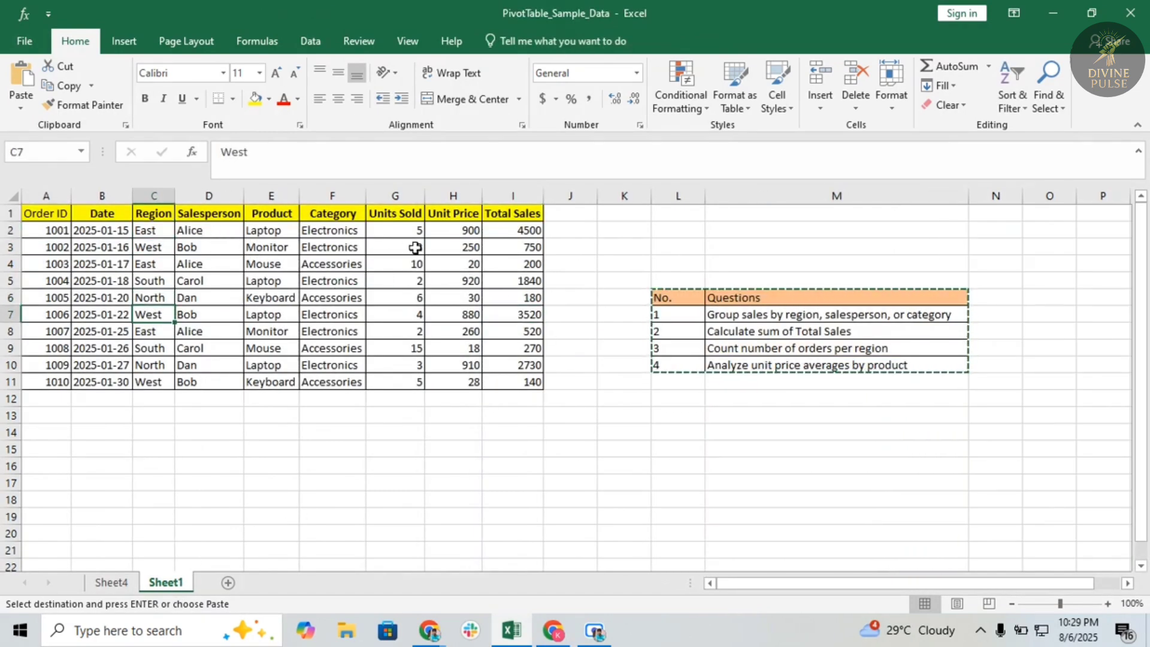
click(467, 363)
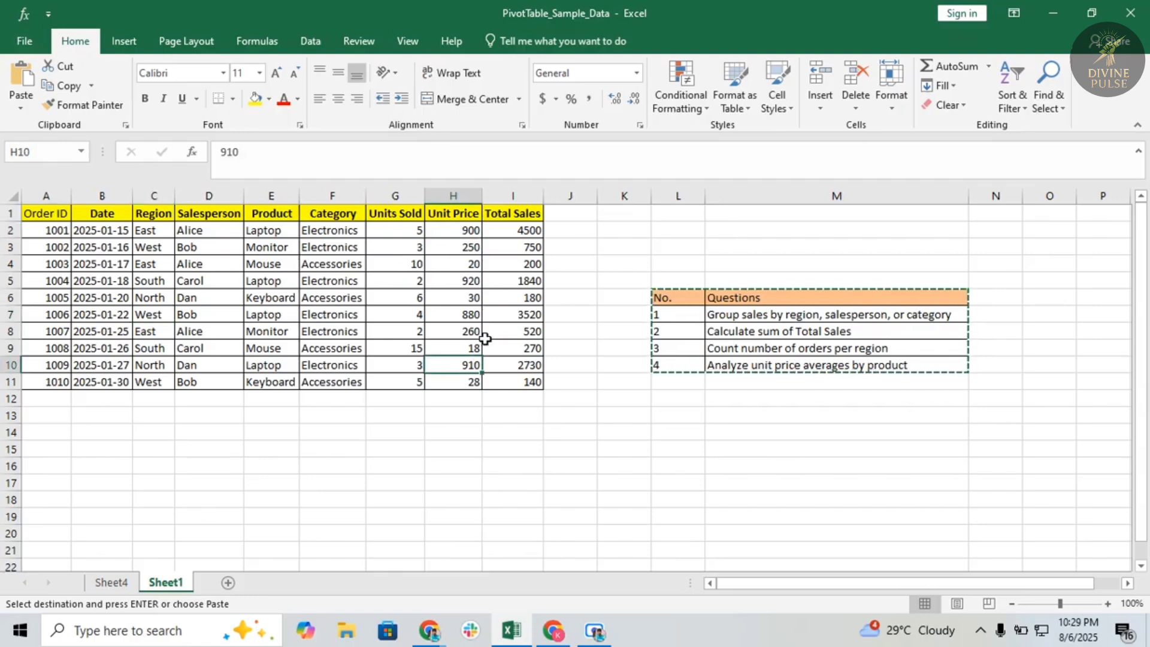